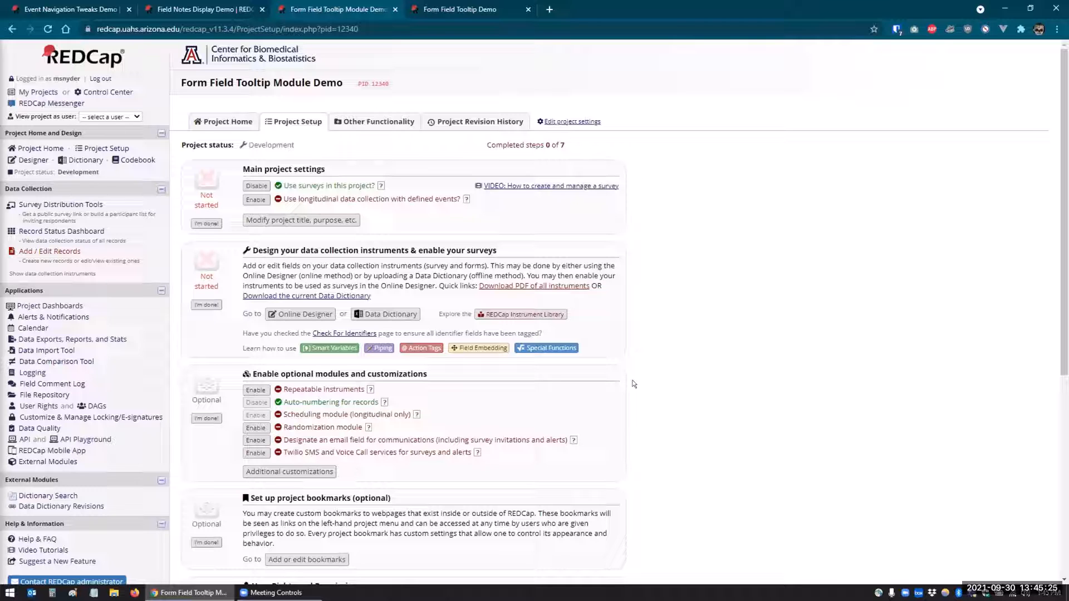
Review the BMI tooltip contents in the Form Field Tooltip Module's configuration and close the configuration.
click(24, 463)
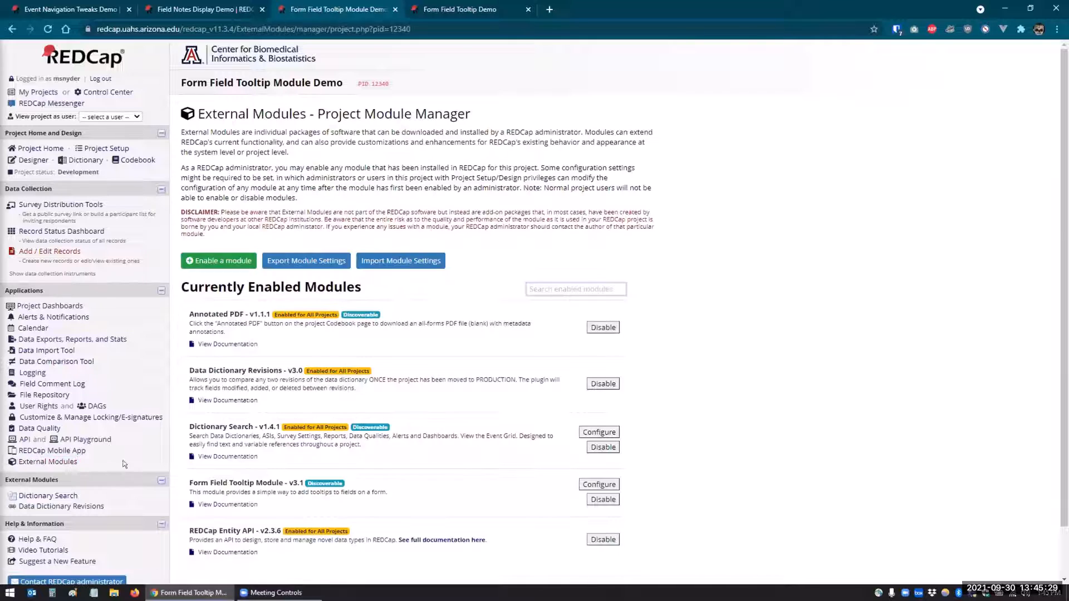
scroll(239, 441, down, 1)
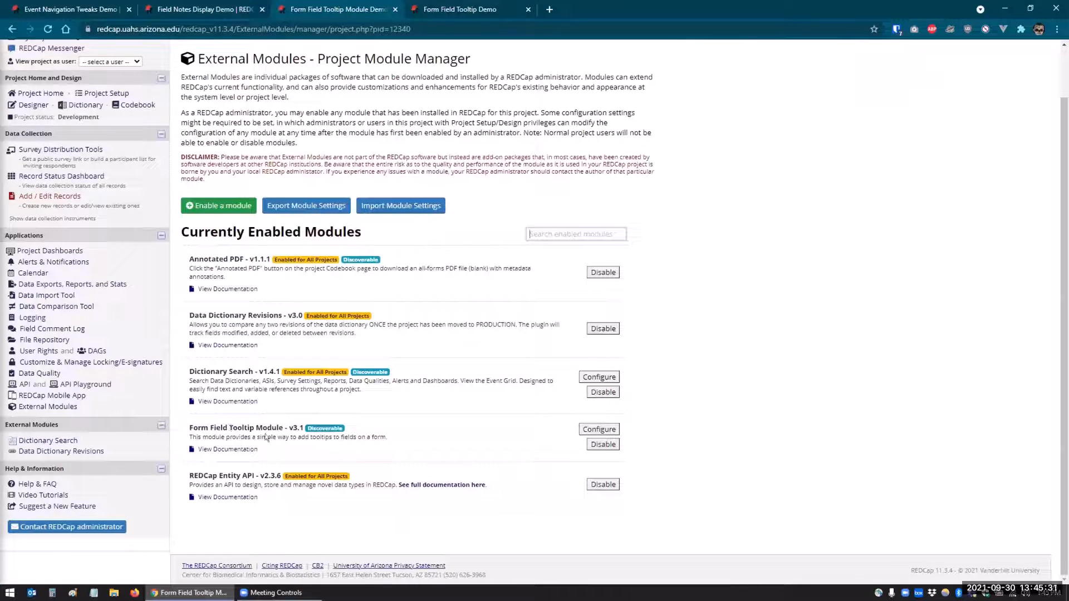
click(586, 429)
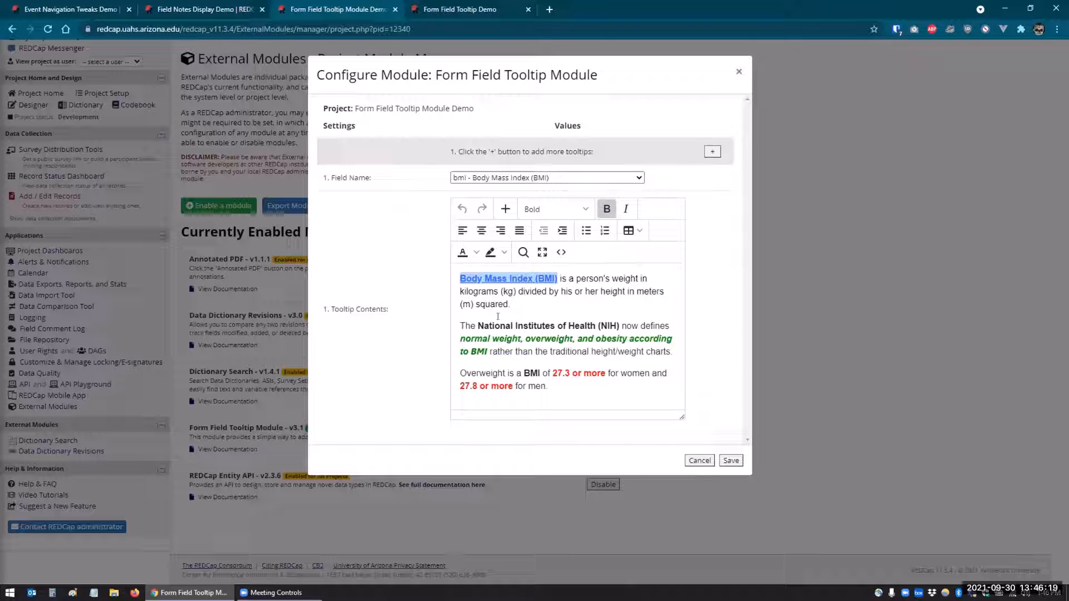
drag(547, 384, 438, 378)
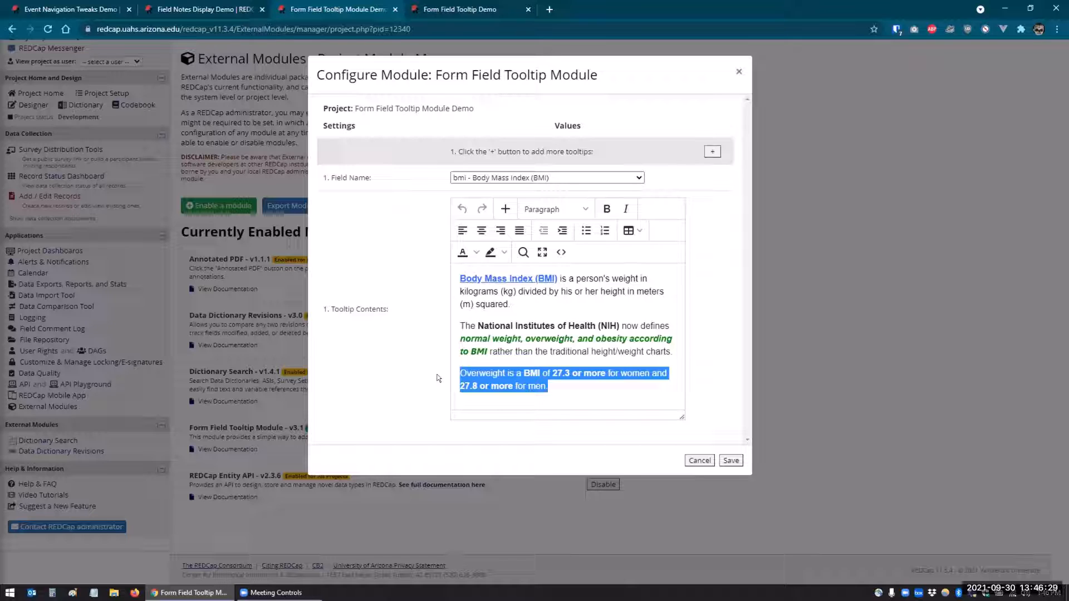
click(588, 396)
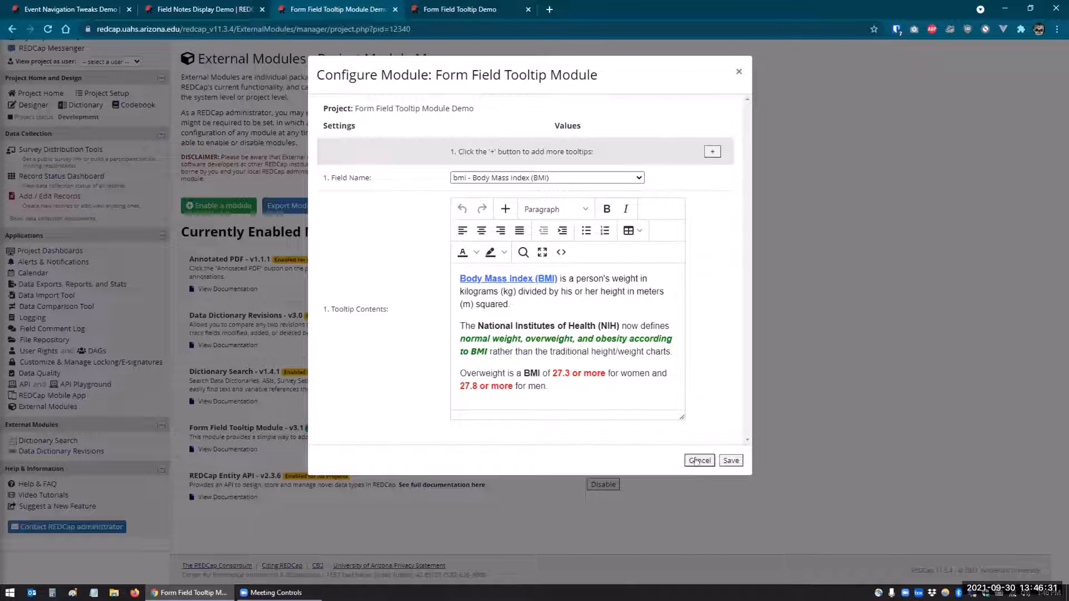
click(729, 460)
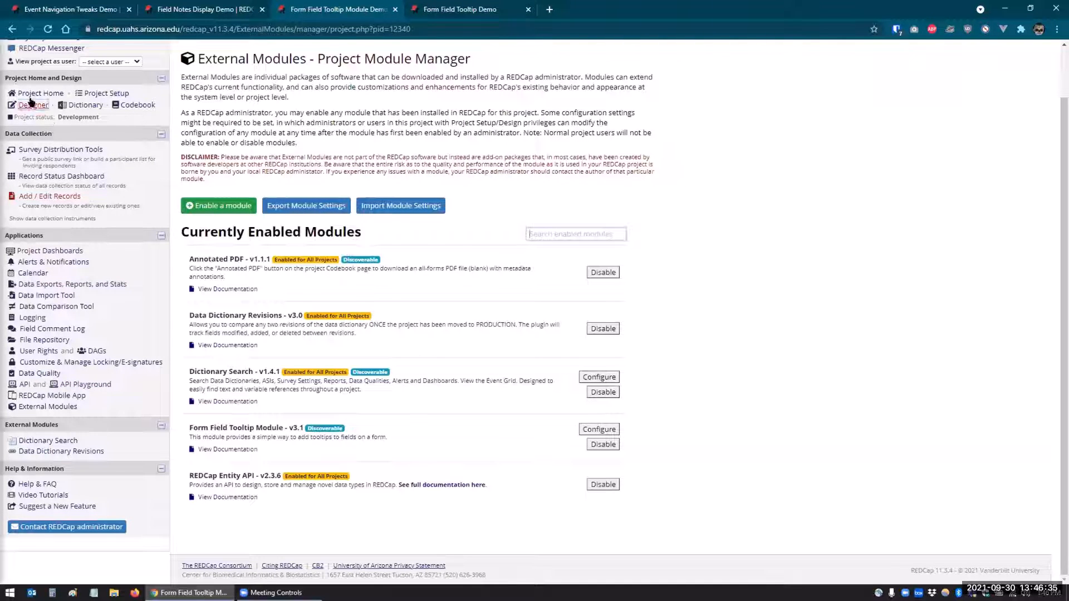
Start a new record from the Record Status Dashboard and display the Body Mass Index (BMI) field's tooltip.
click(55, 176)
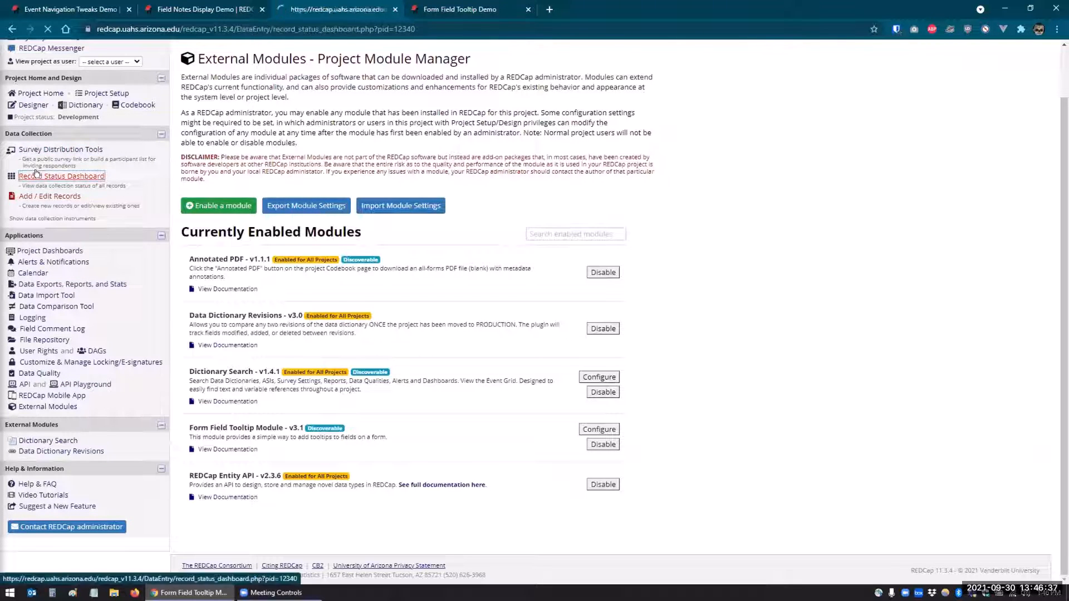
click(211, 255)
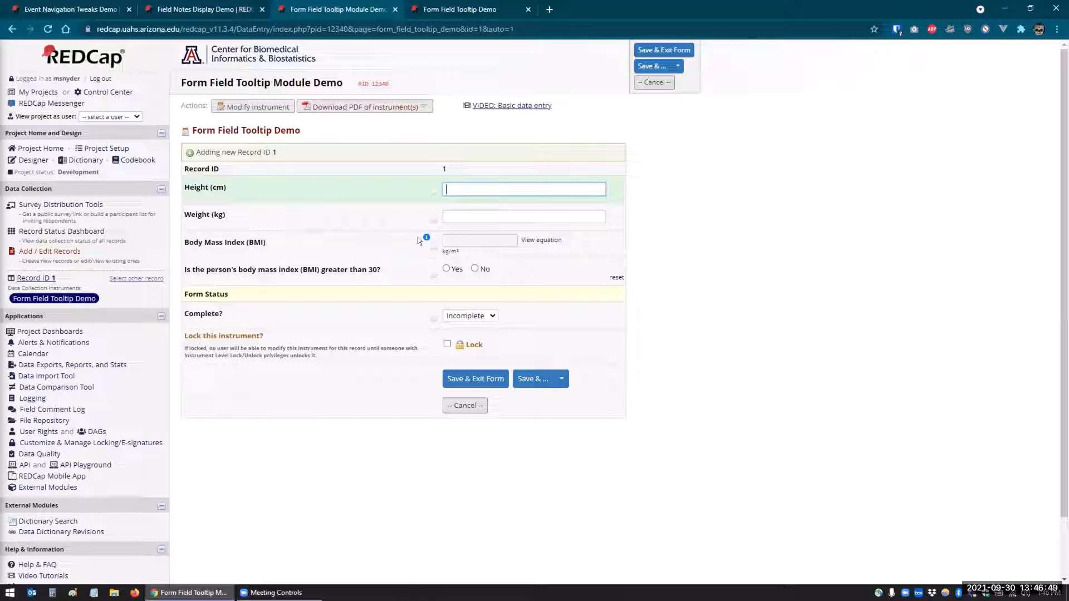
mouse_move(425, 239)
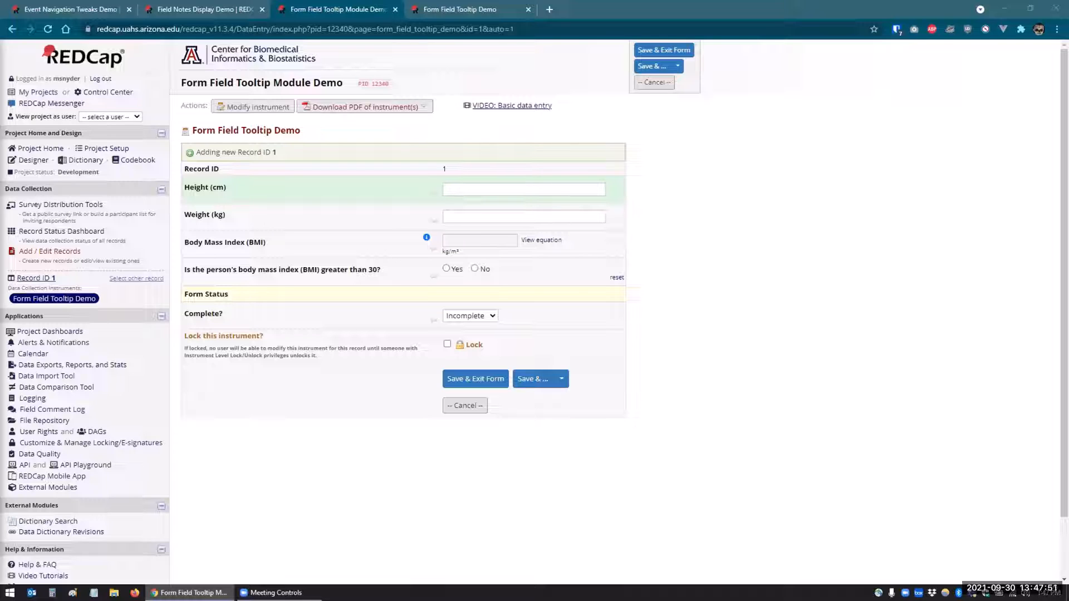
Add a second tooltip in the Form Field Tooltip Module's configuration and assign it to the bmi_greater_than_30 field.
click(39, 489)
click(38, 488)
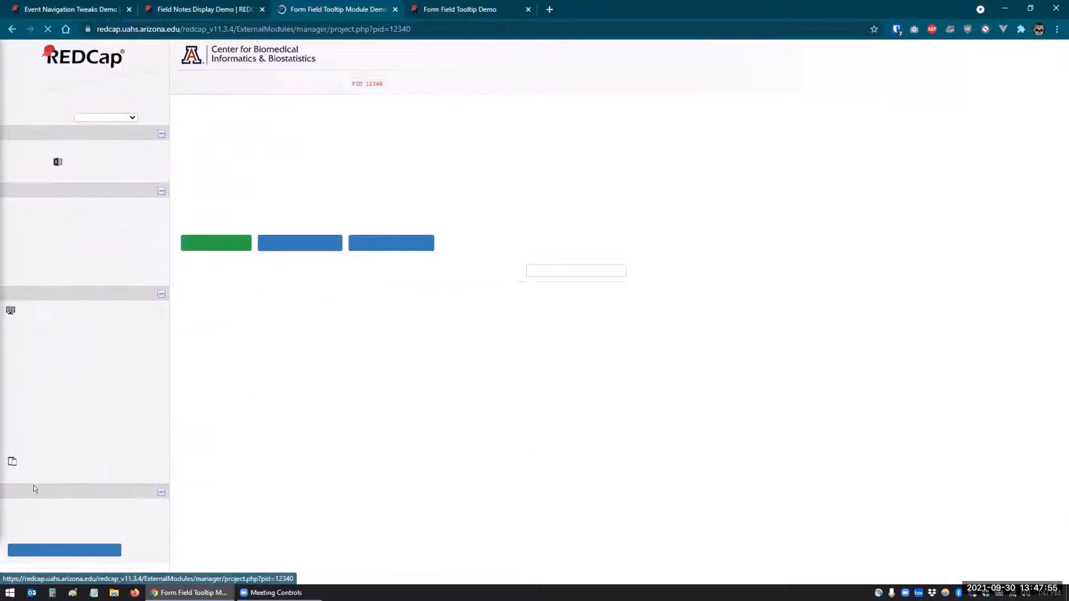
scroll(195, 454, down, 1)
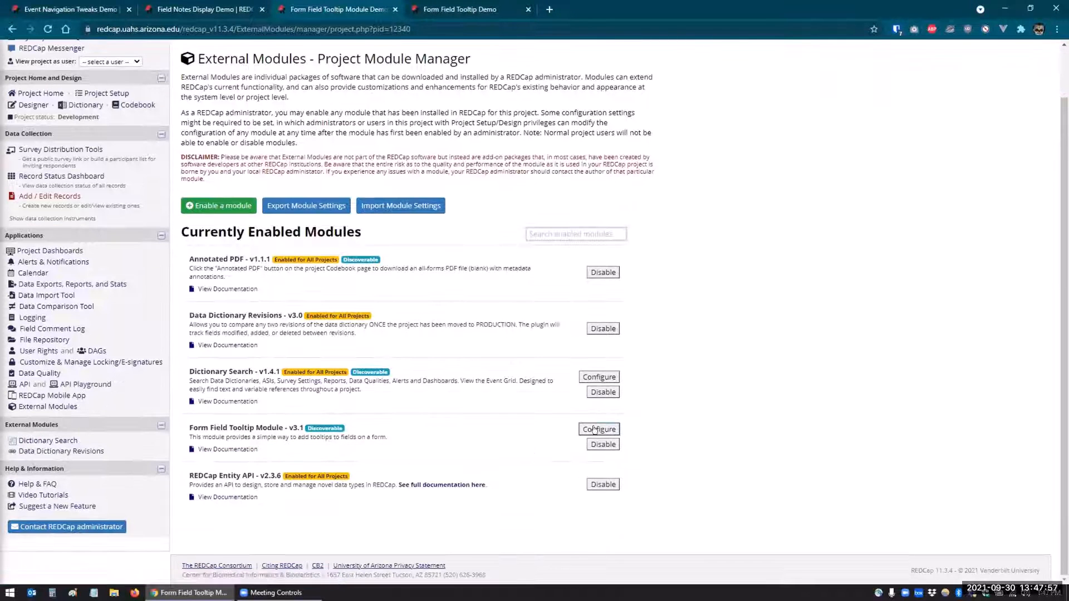
click(595, 430)
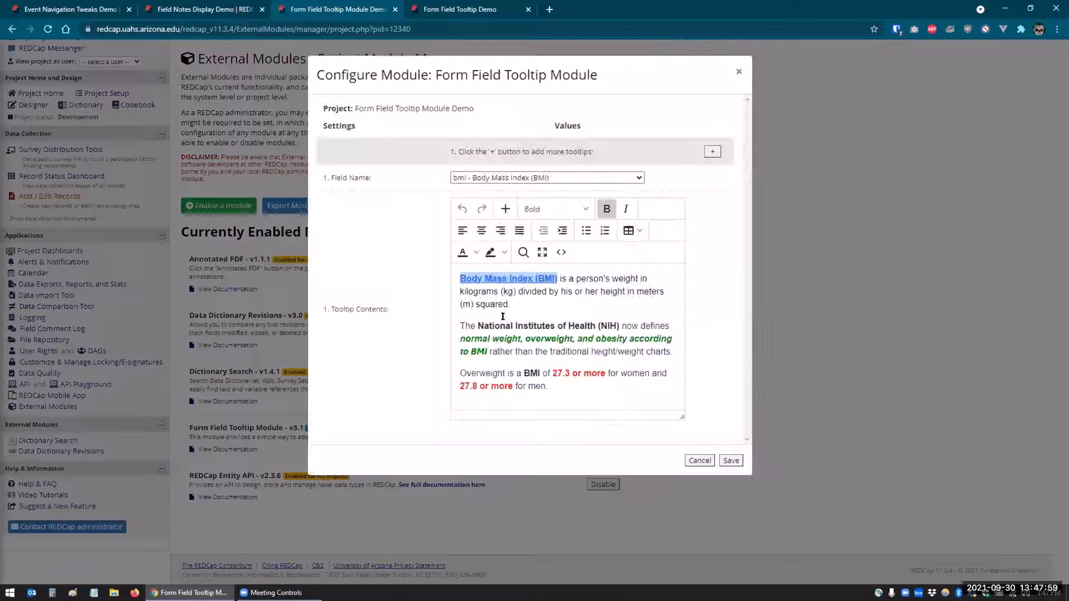
click(712, 151)
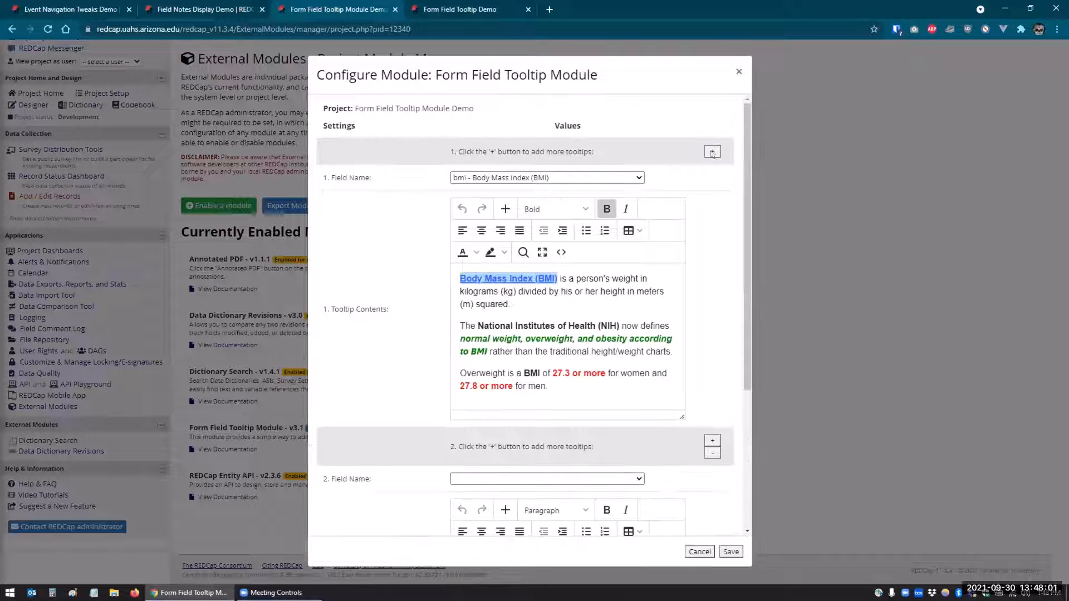
scroll(445, 306, down, 4)
click(508, 269)
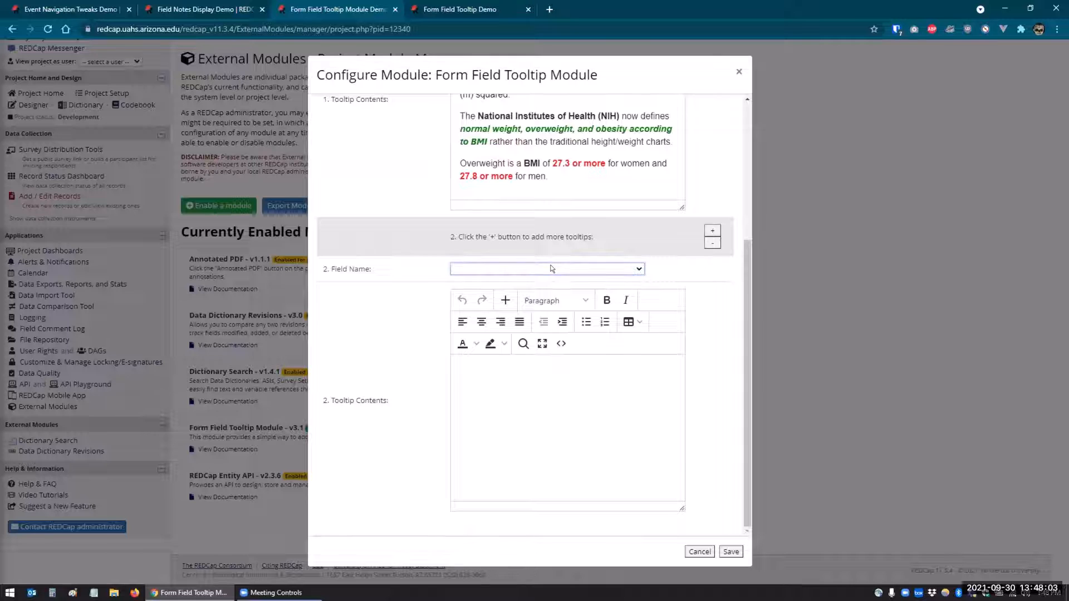
click(480, 333)
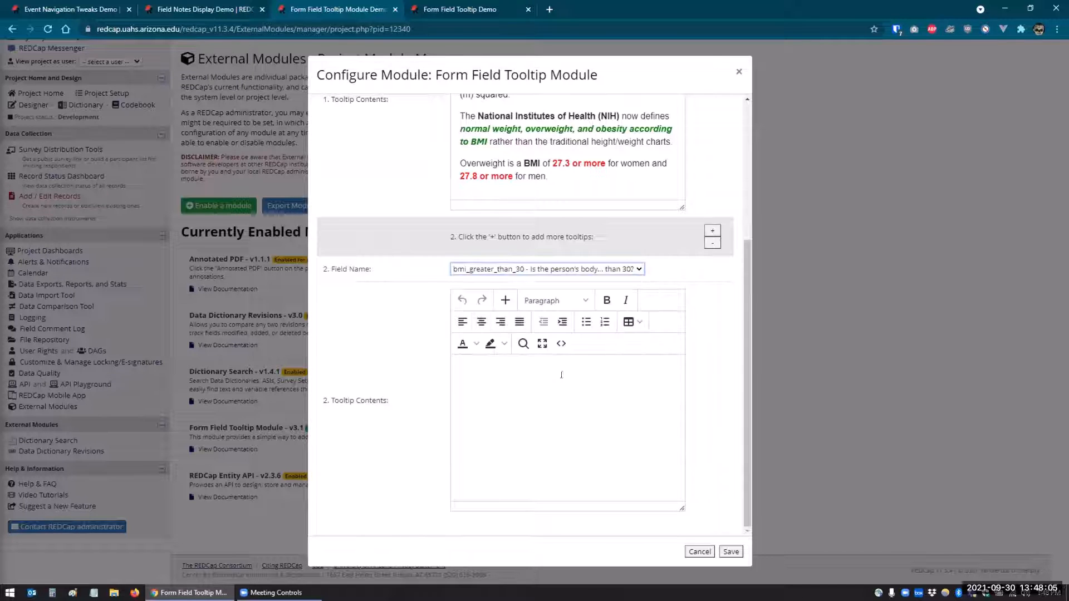
Paste the multi-paragraph Lorem ipsum text into the second tooltip's contents and save the module configuration.
click(515, 372)
key(ctrl+v)
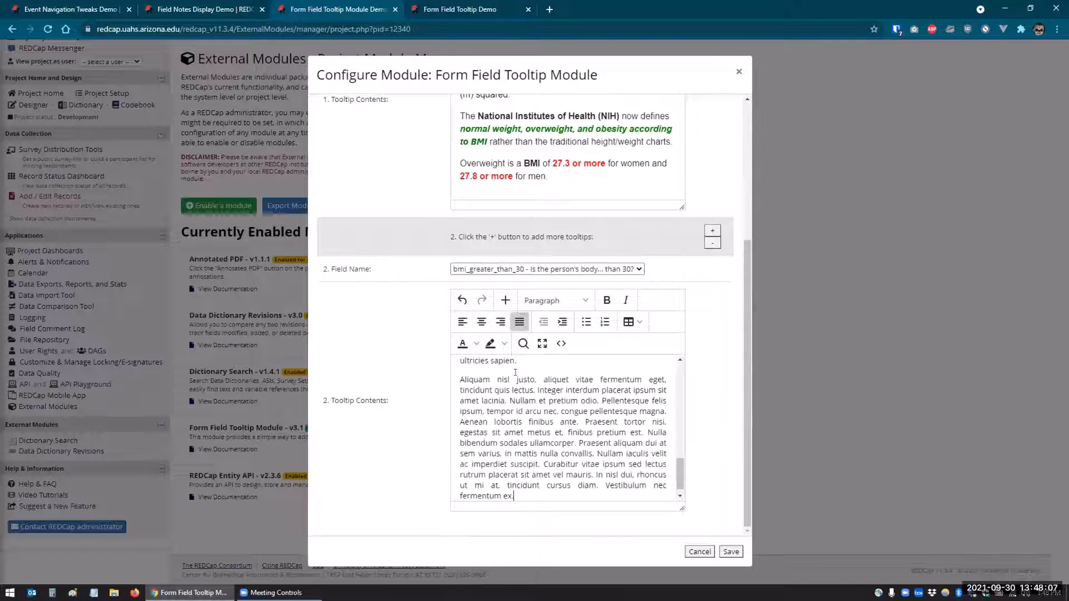
scroll(515, 400, up, 5)
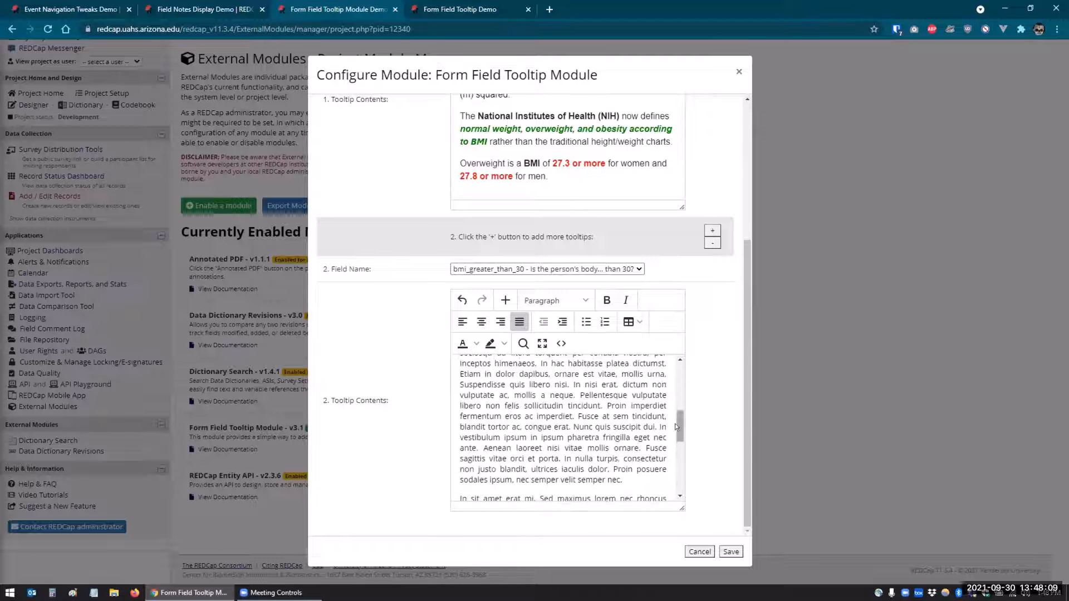
drag(677, 428, 683, 370)
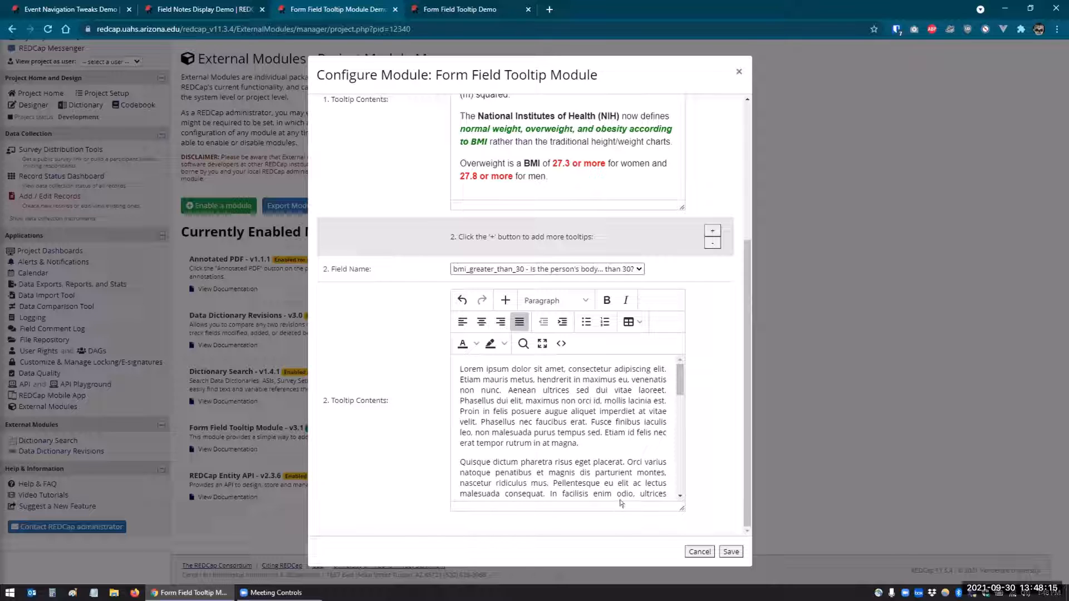
click(729, 551)
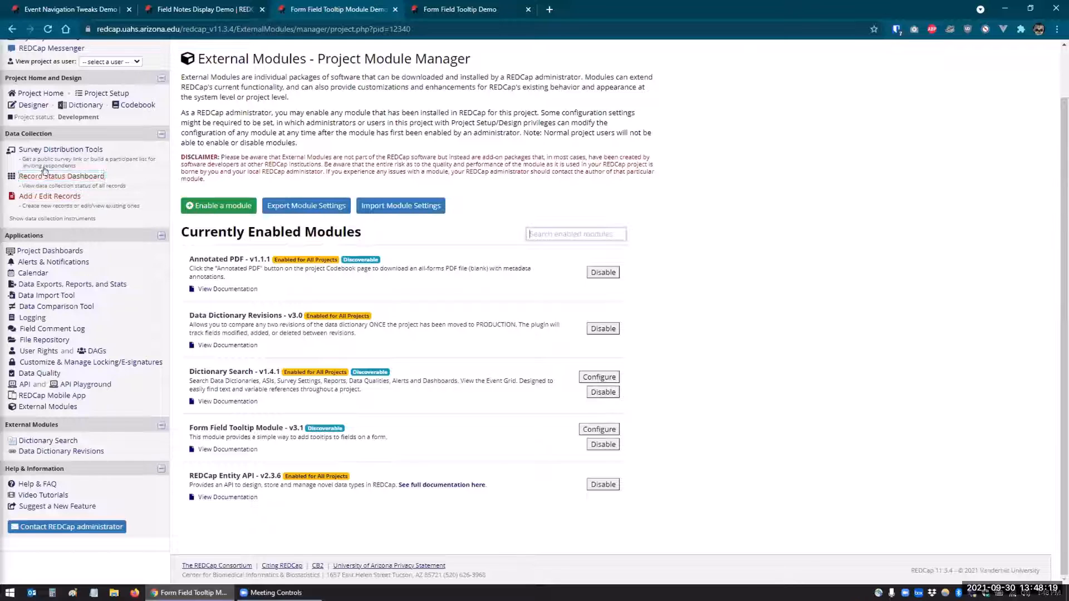
Start a new record from the Record Status Dashboard and display the tooltip of the "BMI greater than 30" question.
click(41, 177)
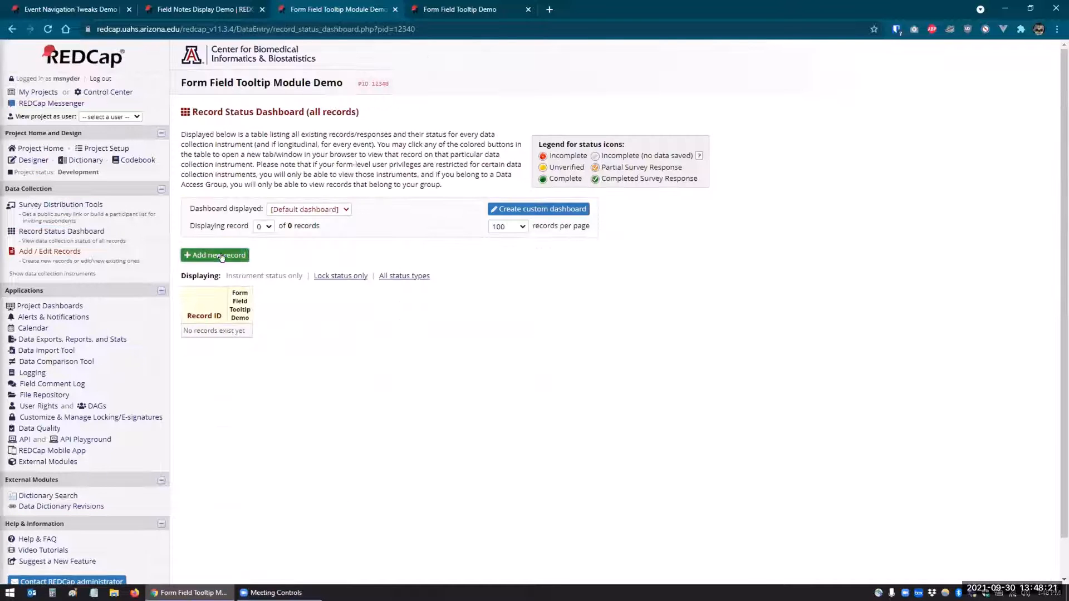
click(221, 254)
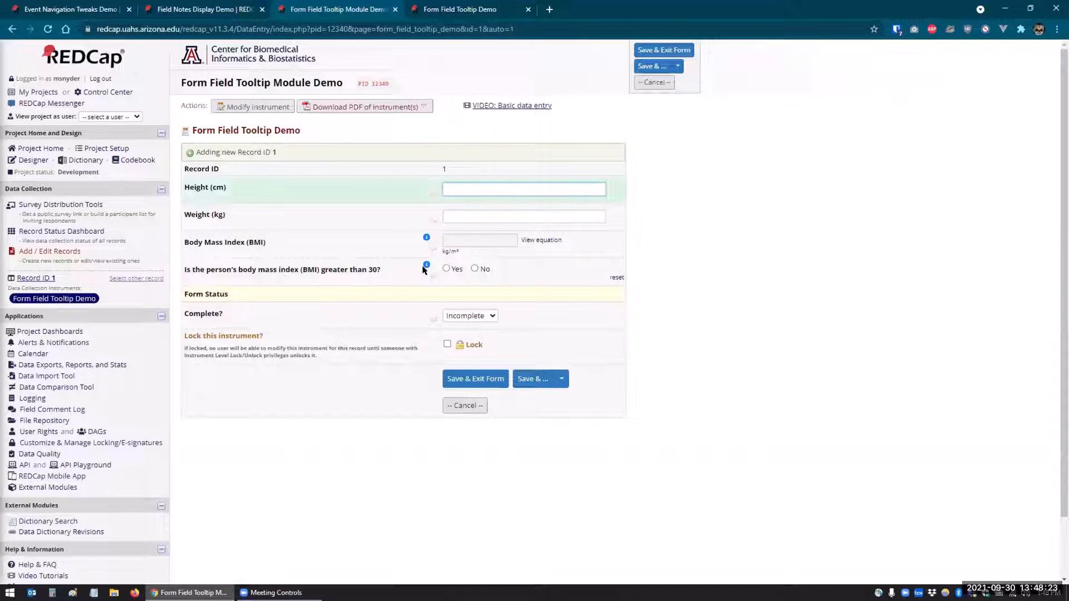
mouse_move(426, 265)
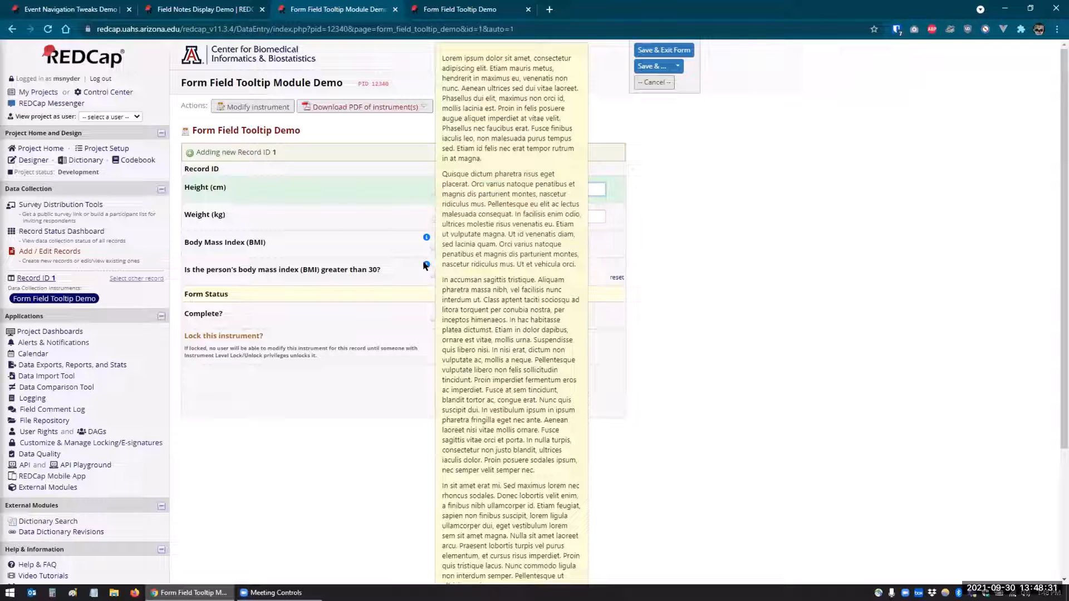
Examine how the long Lorem ipsum tooltip displays on the data entry form, from its beginning to its end.
scroll(424, 265, down, 3)
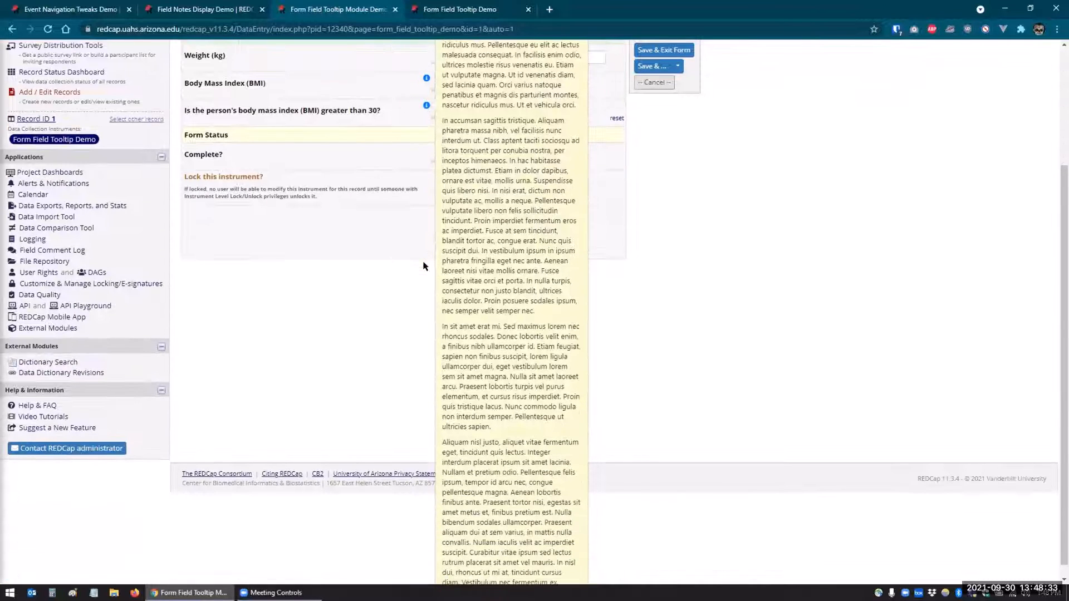
scroll(423, 266, up, 3)
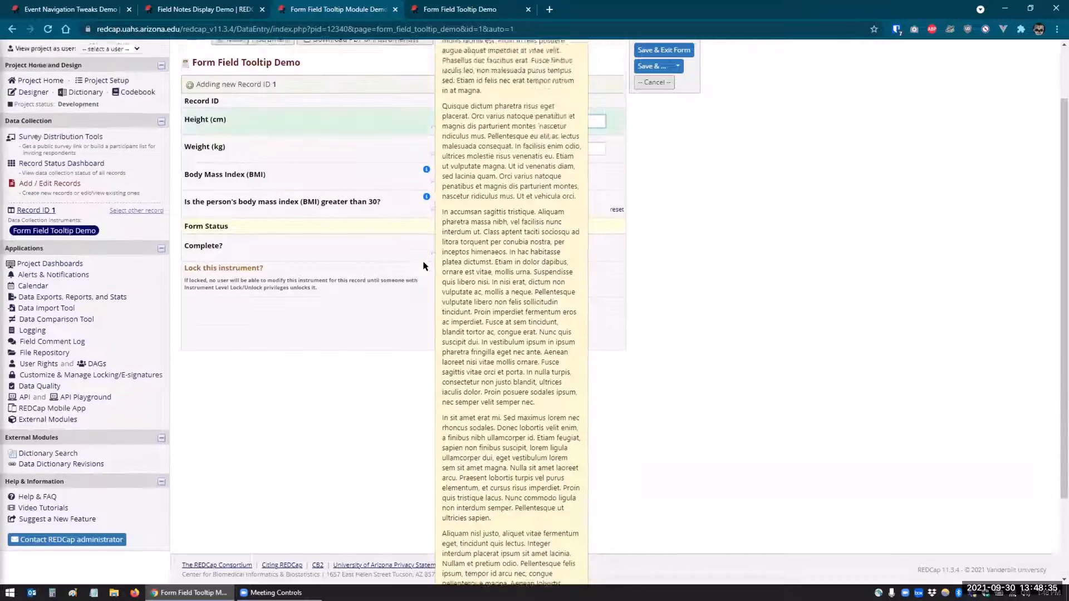
scroll(423, 266, down, 3)
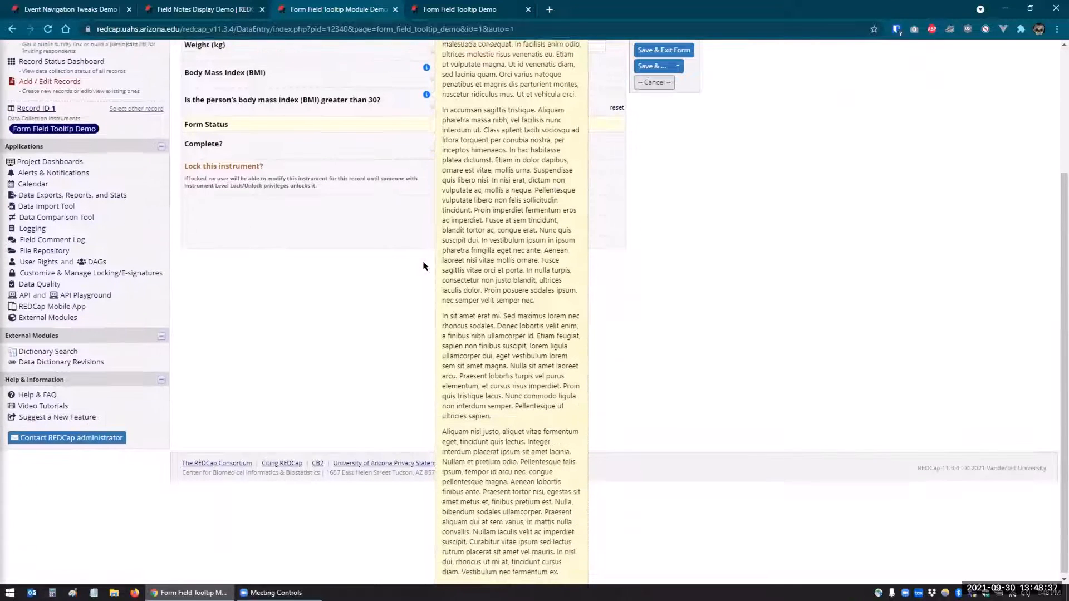
scroll(423, 266, up, 3)
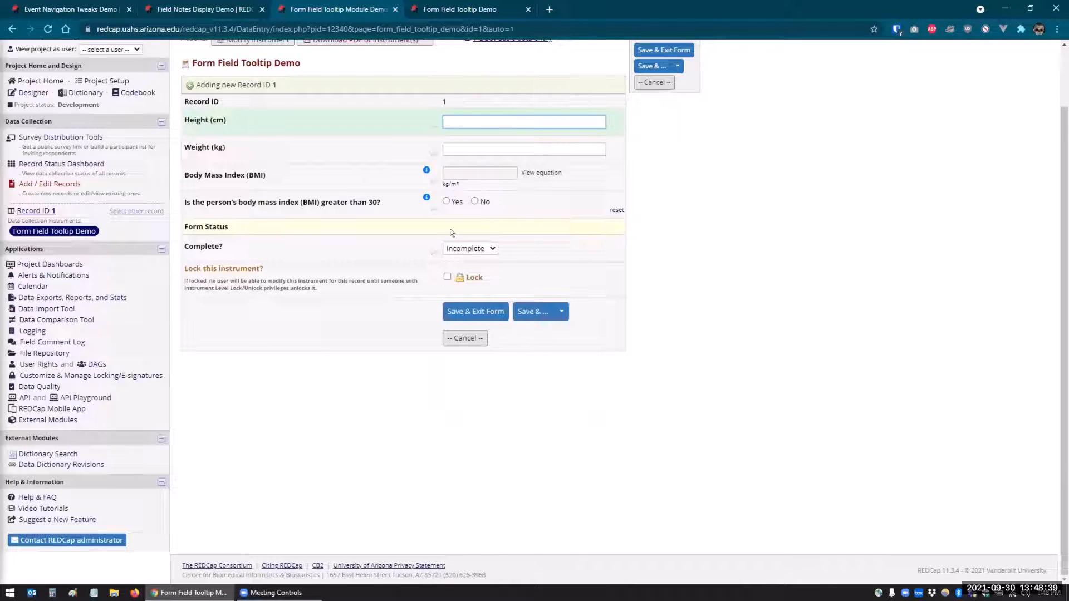
scroll(418, 196, down, 3)
scroll(419, 197, up, 3)
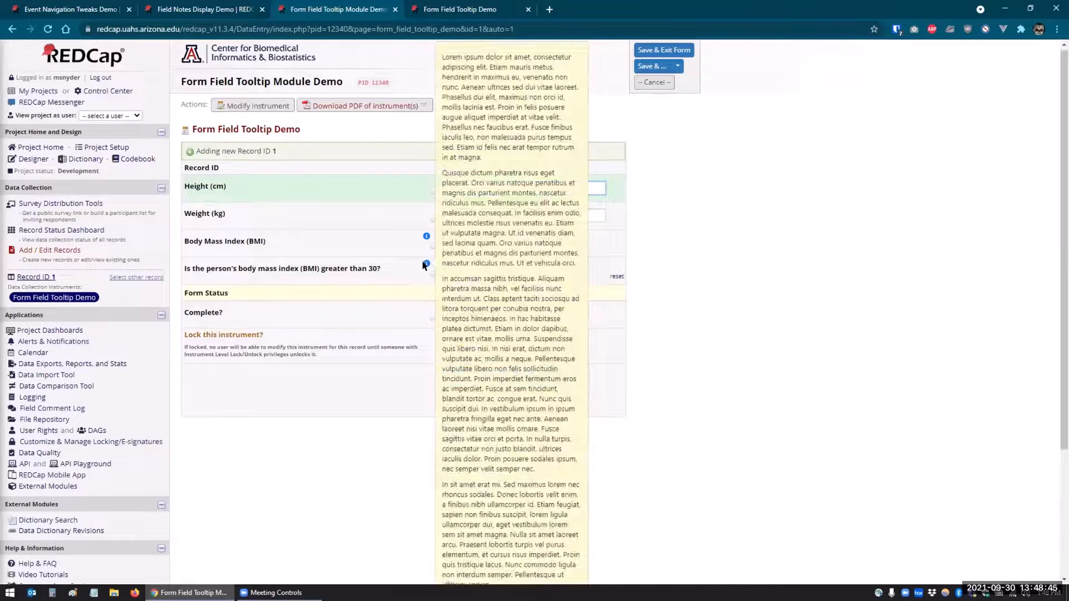
scroll(425, 265, down, 1)
scroll(420, 240, up, 1)
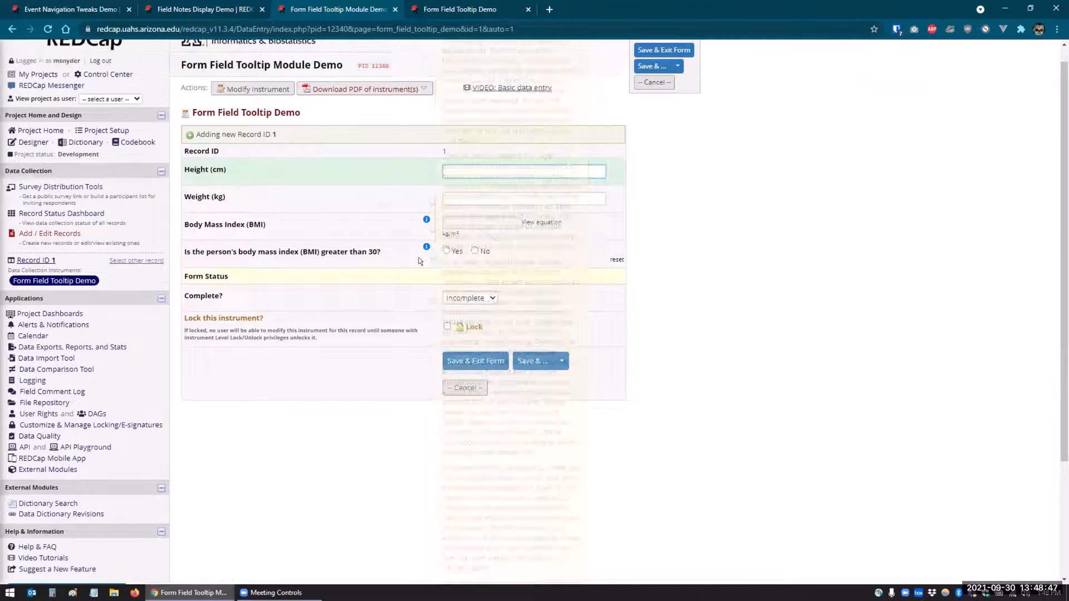
scroll(420, 262, up, 1)
mouse_move(425, 264)
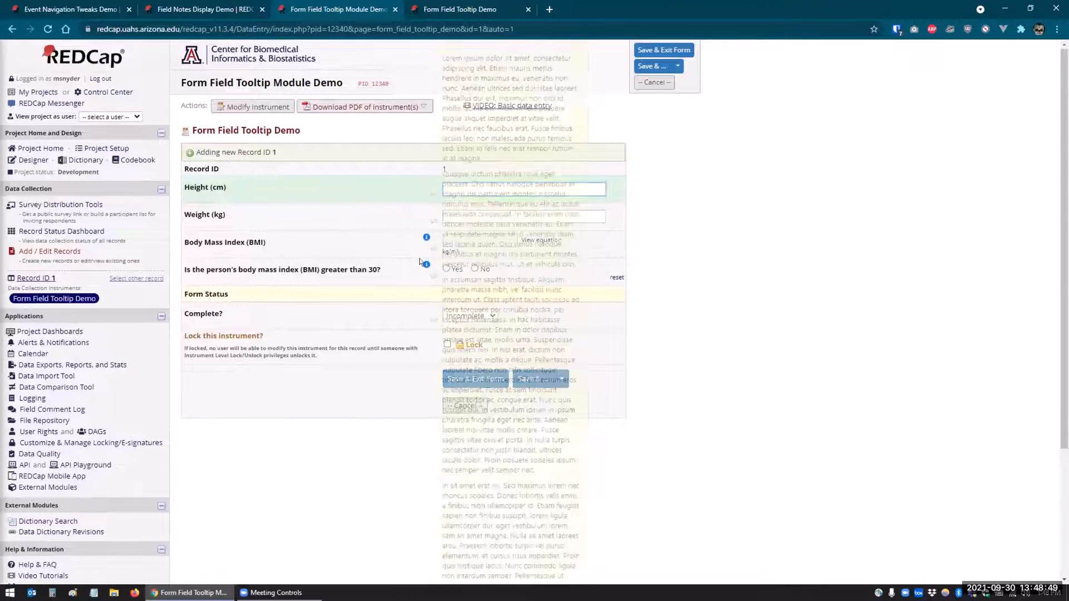
scroll(424, 264, down, 1)
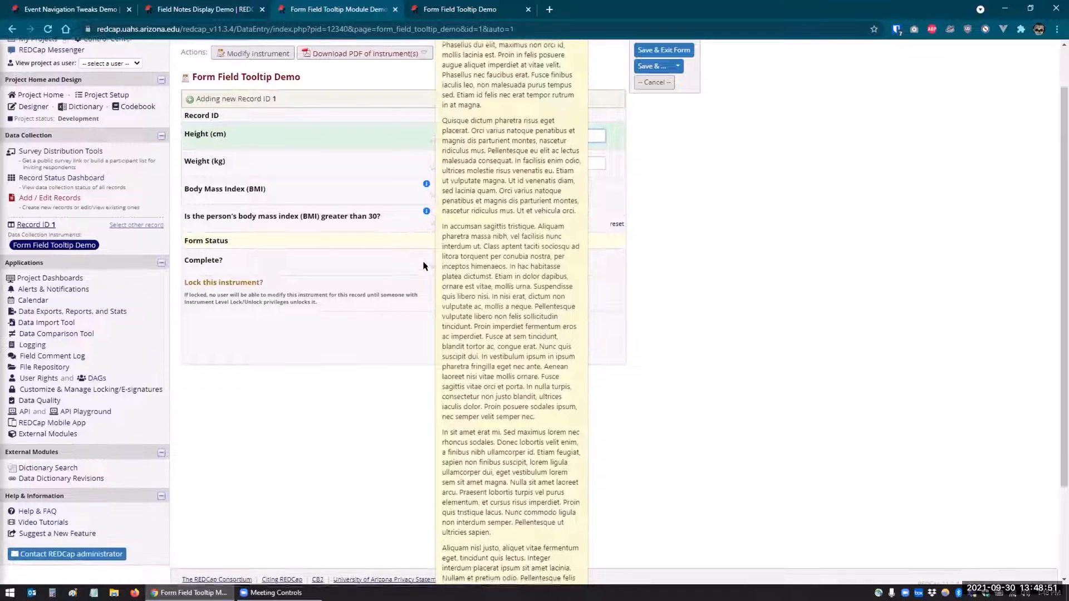
mouse_move(426, 208)
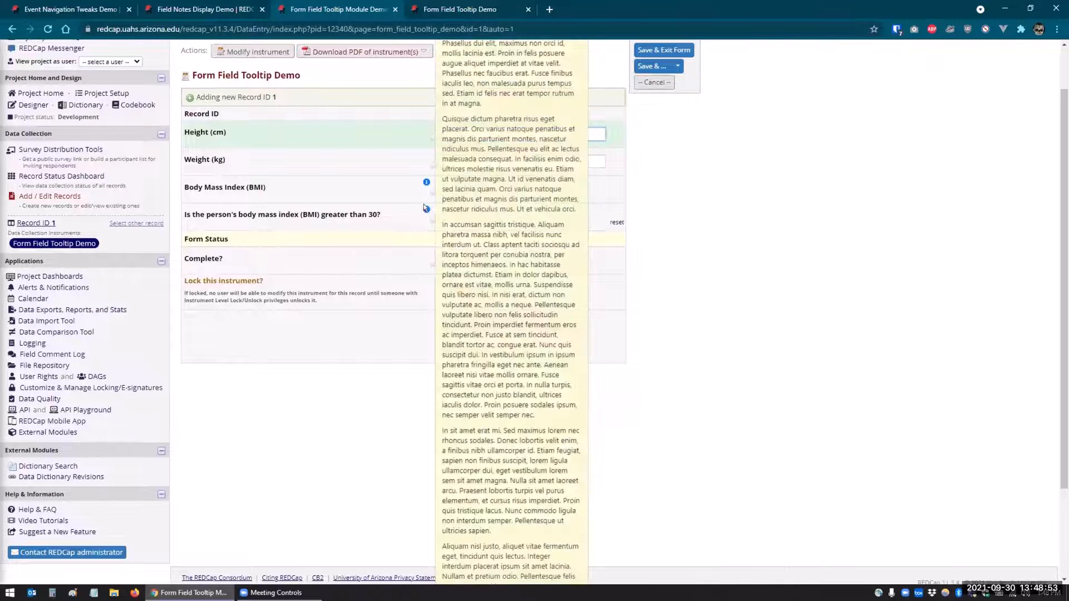
scroll(426, 209, down, 2)
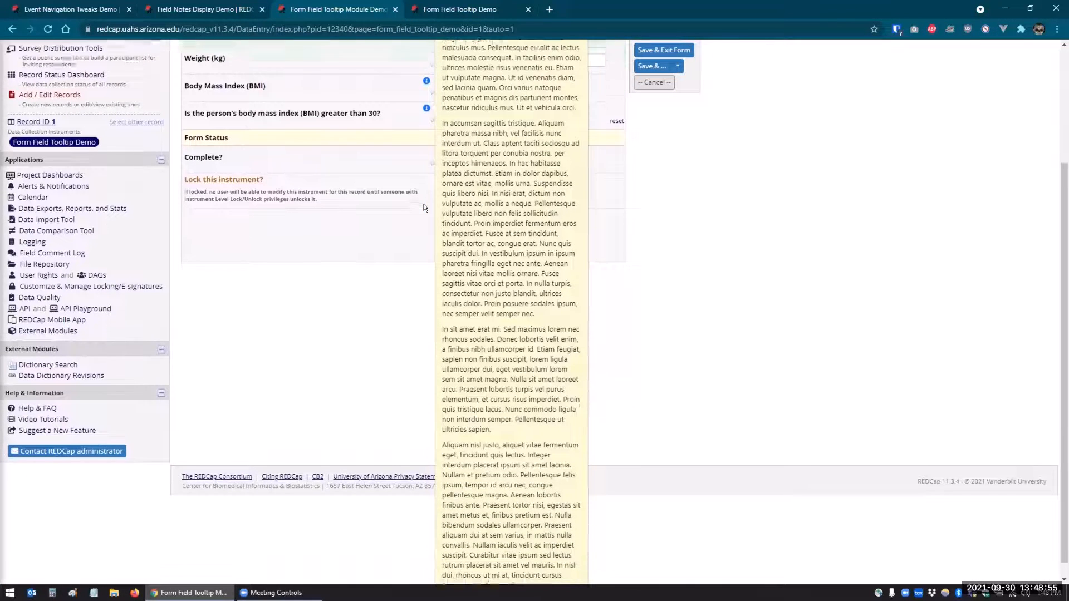
scroll(424, 207, up, 2)
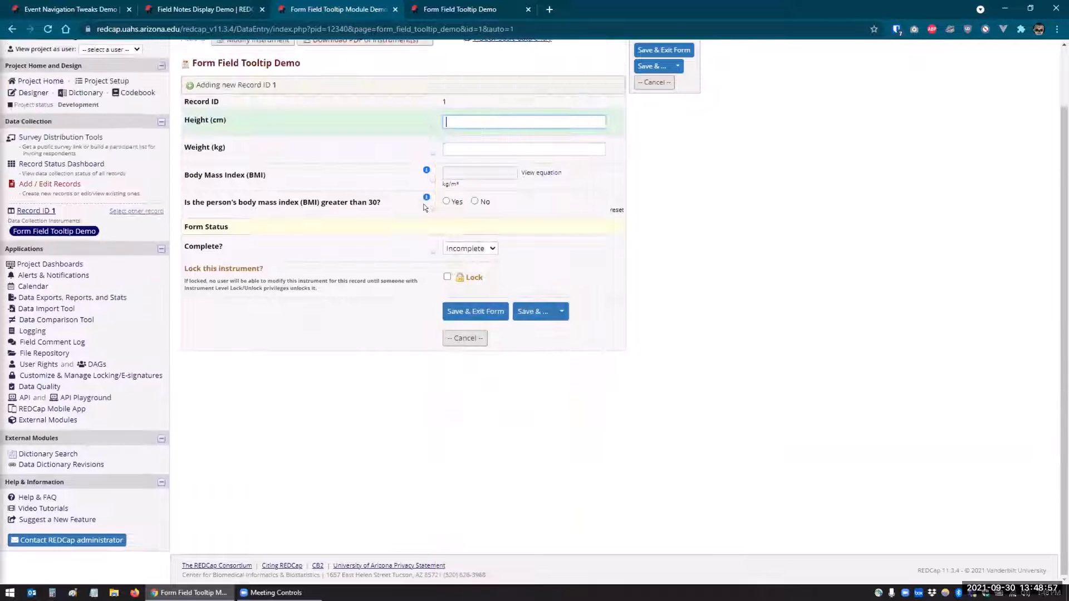
scroll(424, 207, down, 2)
scroll(372, 210, up, 3)
scroll(372, 213, up, 1)
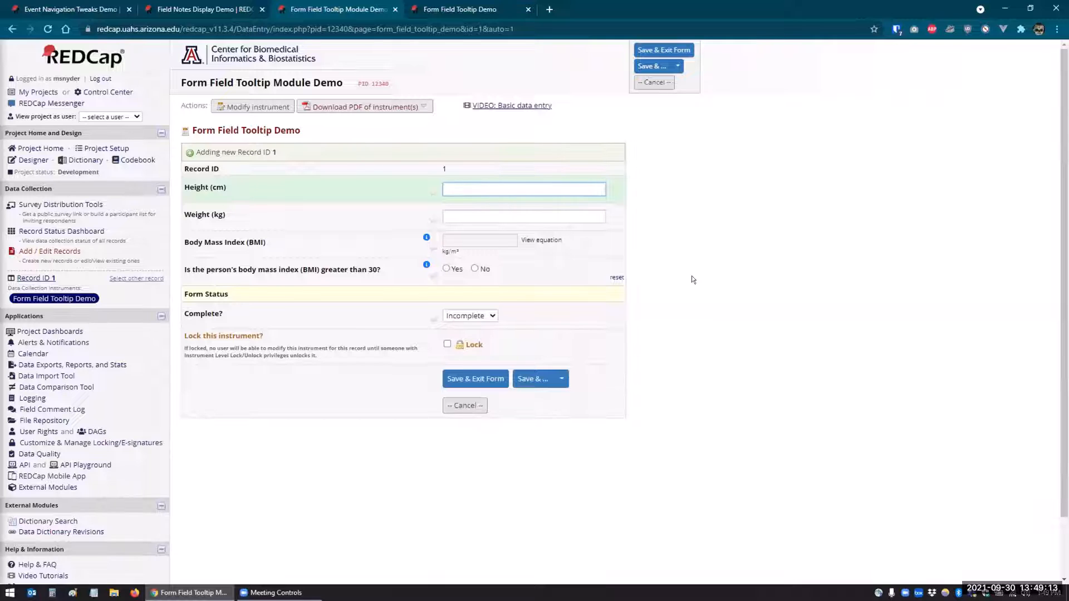
Switch to the Form Field Tooltip Demo survey page and display the Body Mass Index (BMI) question's tooltip.
mouse_move(425, 236)
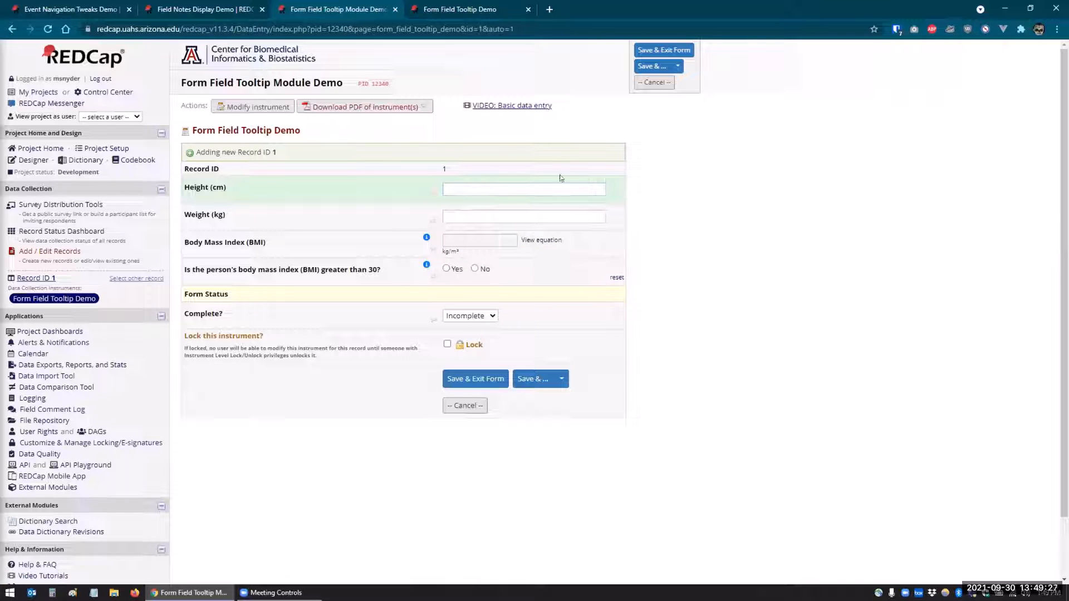
click(430, 17)
mouse_move(445, 161)
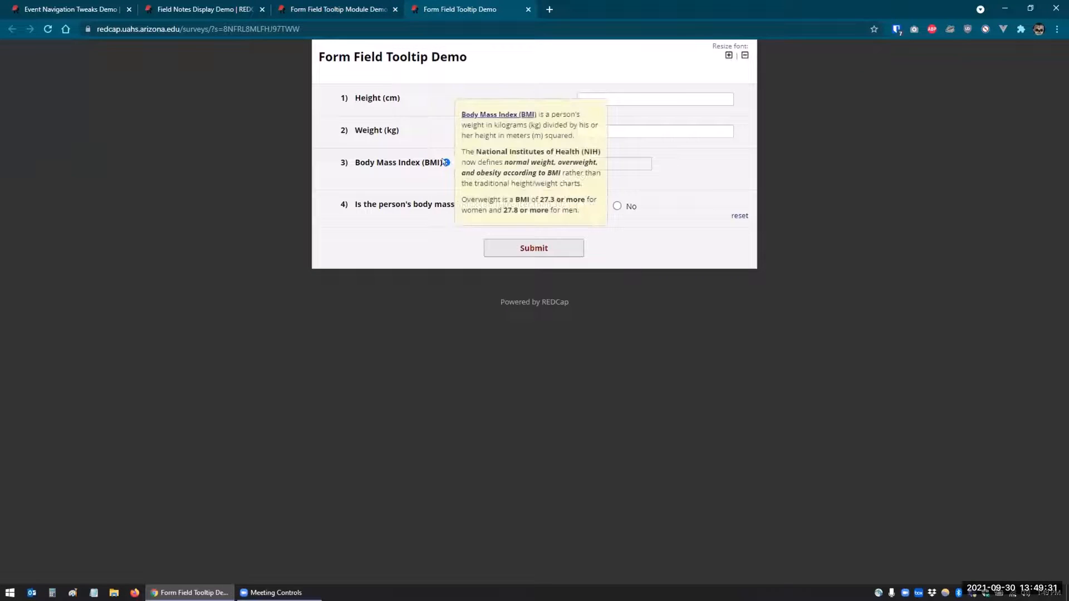